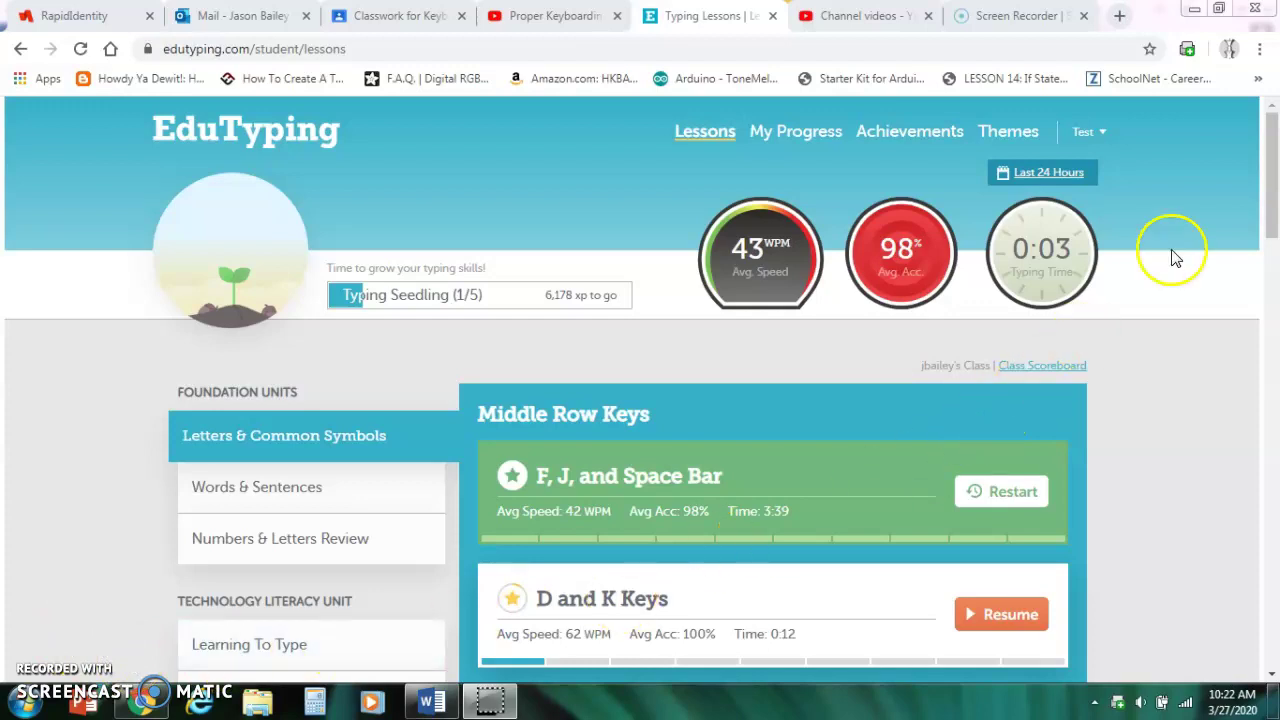
# Browse the Words & Sentences and Numbers & Letters Review unit lessons
pyautogui.moveTo(1275, 165); pyautogui.dragTo(1275, 205)
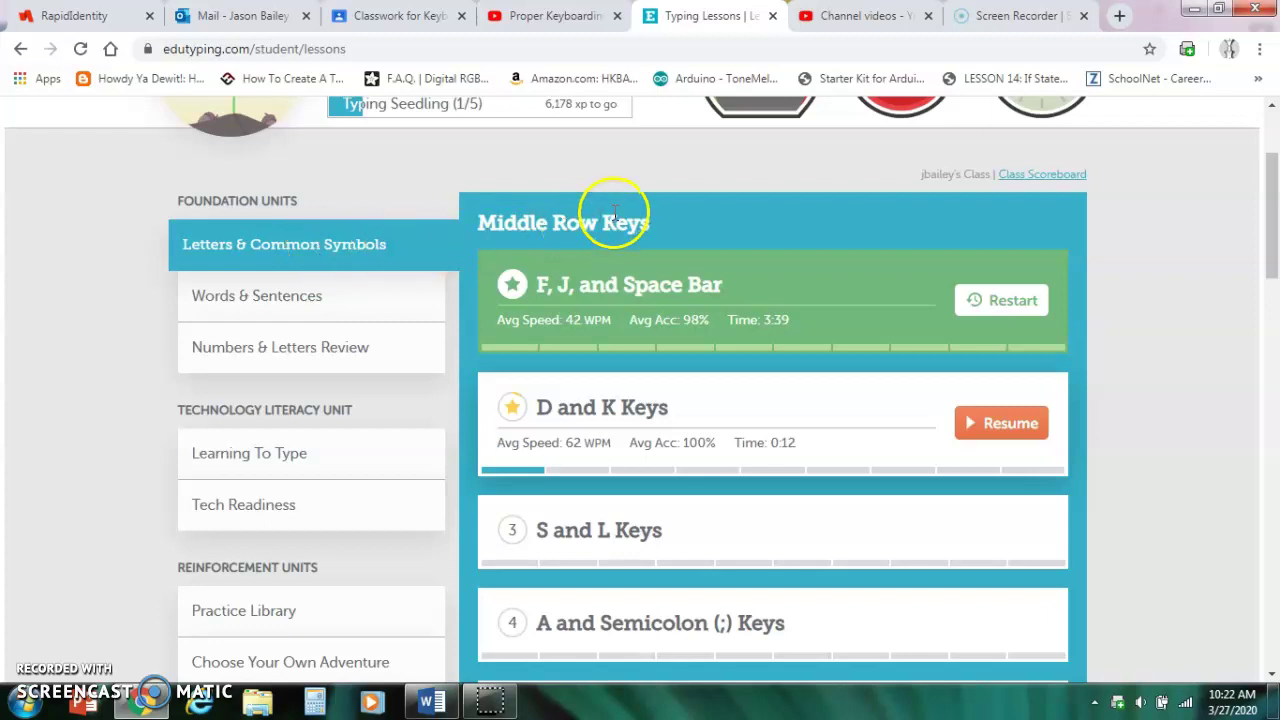
pyautogui.moveTo(1272, 205); pyautogui.dragTo(1274, 128)
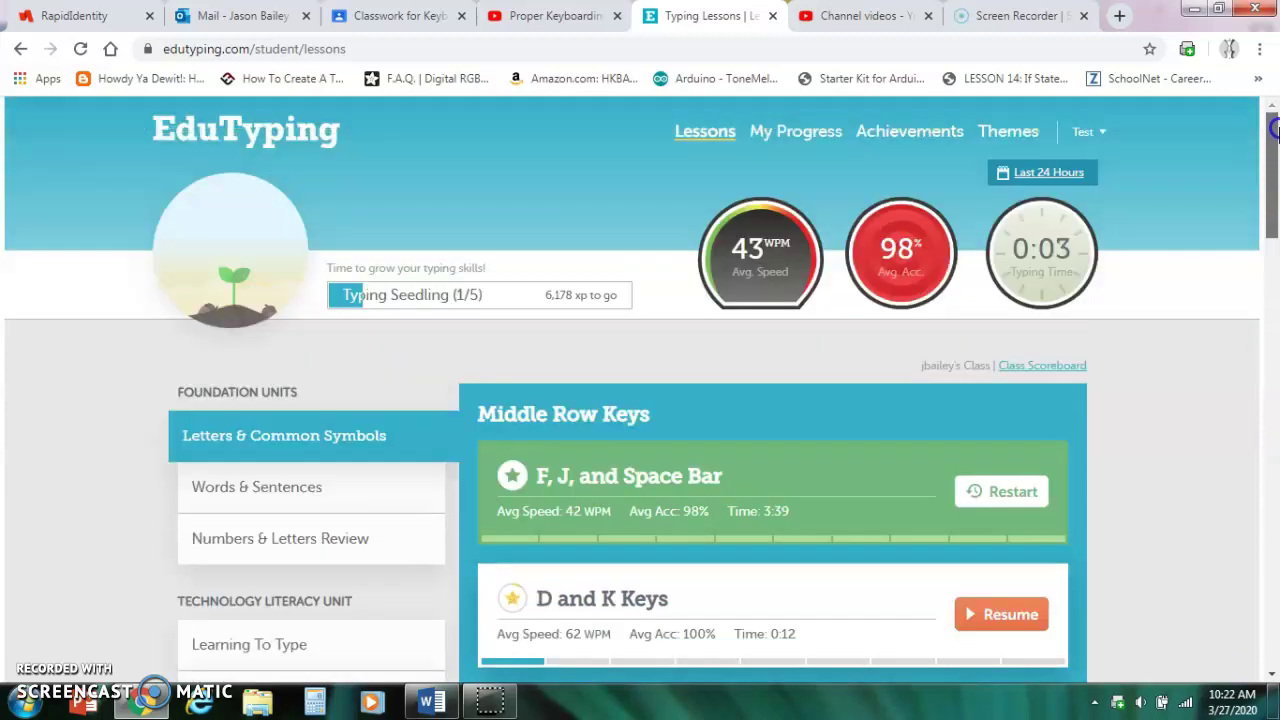
pyautogui.click(253, 487)
pyautogui.click(349, 488)
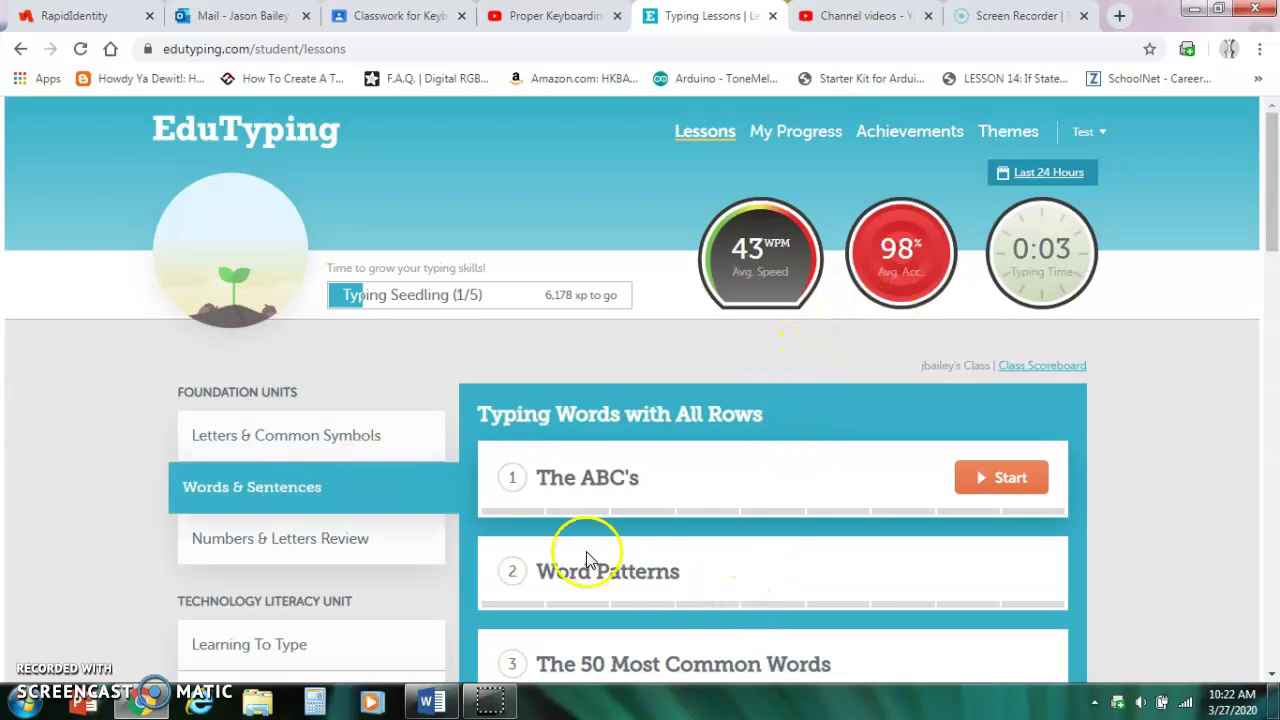
pyautogui.click(347, 545)
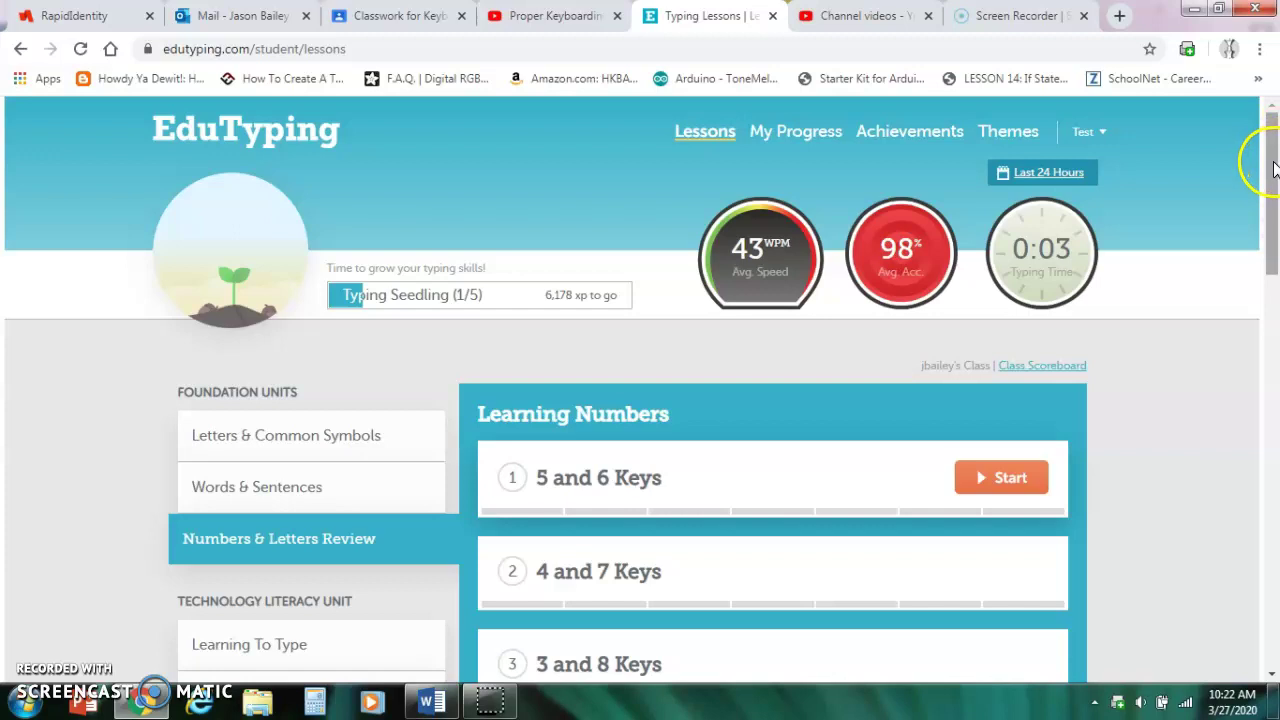
pyautogui.moveTo(1273, 168); pyautogui.dragTo(1248, 320)
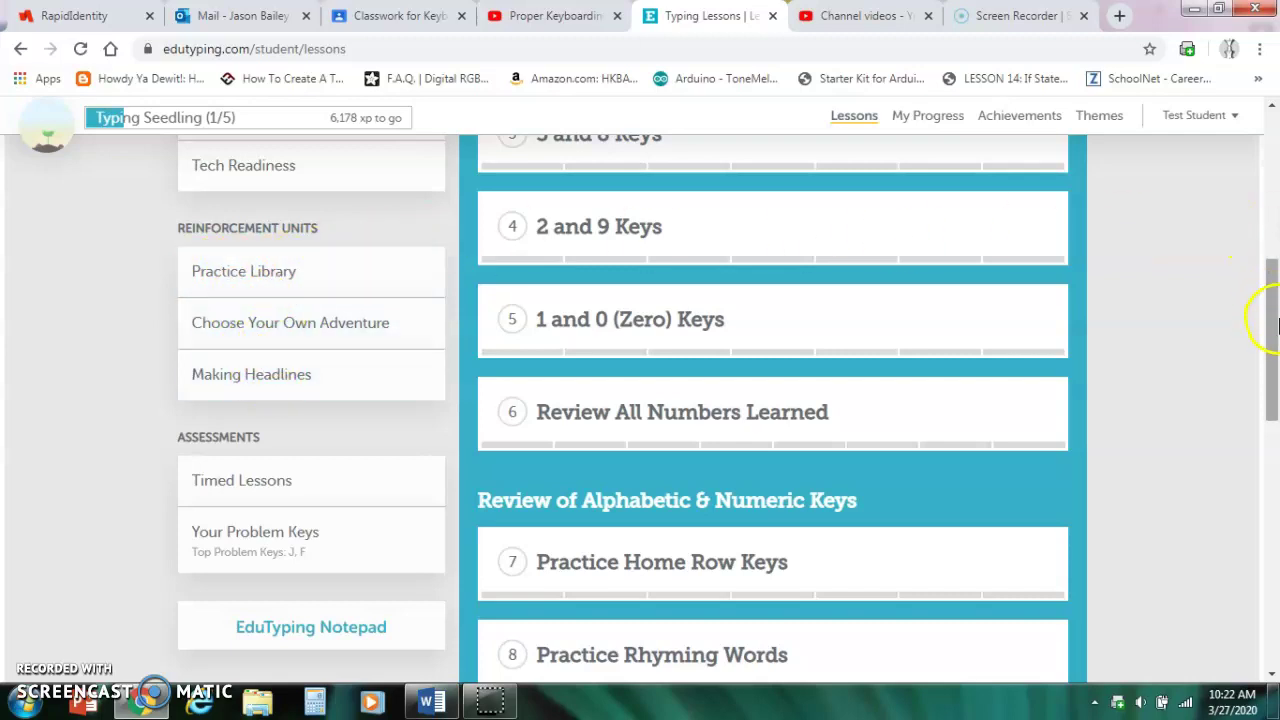
pyautogui.moveTo(1276, 320); pyautogui.dragTo(1274, 232)
# Revisit the Letters & Common Symbols lessons, then browse the Words & Sentences and Numbers & Letters Review lessons again
pyautogui.click(295, 221)
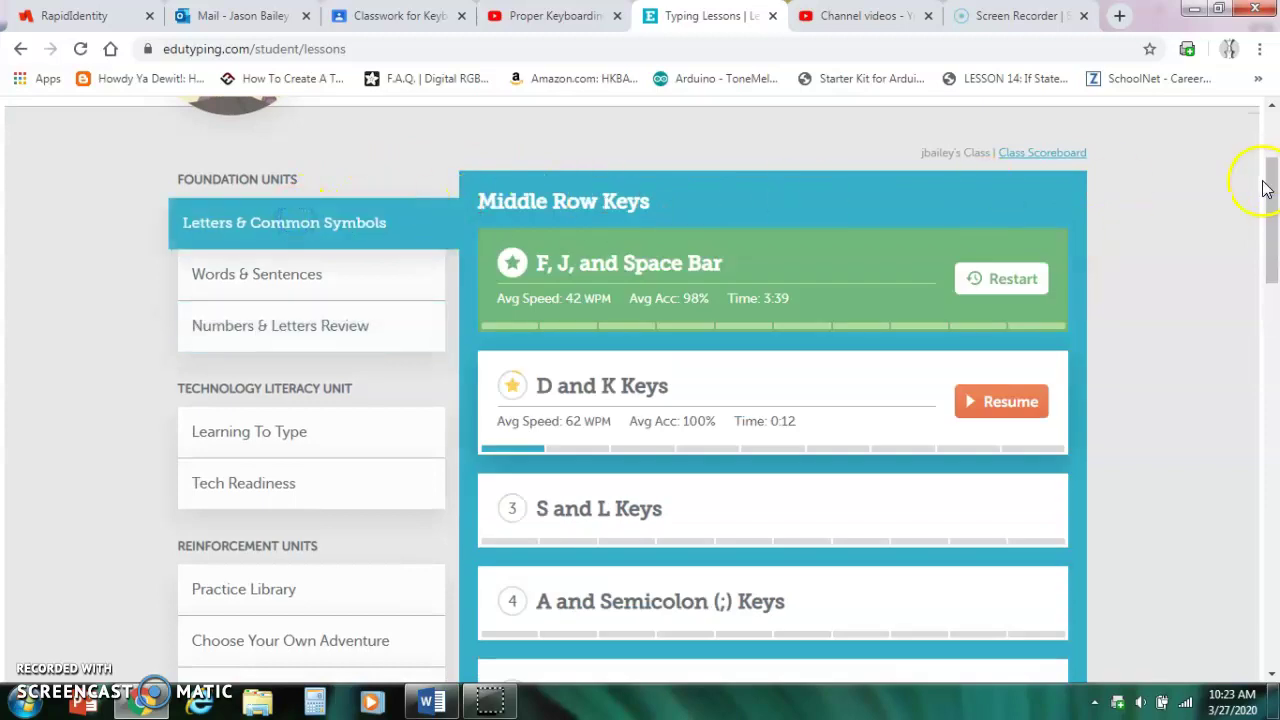
pyautogui.moveTo(1276, 192); pyautogui.dragTo(1275, 192)
pyautogui.moveTo(1272, 215); pyautogui.dragTo(1274, 135)
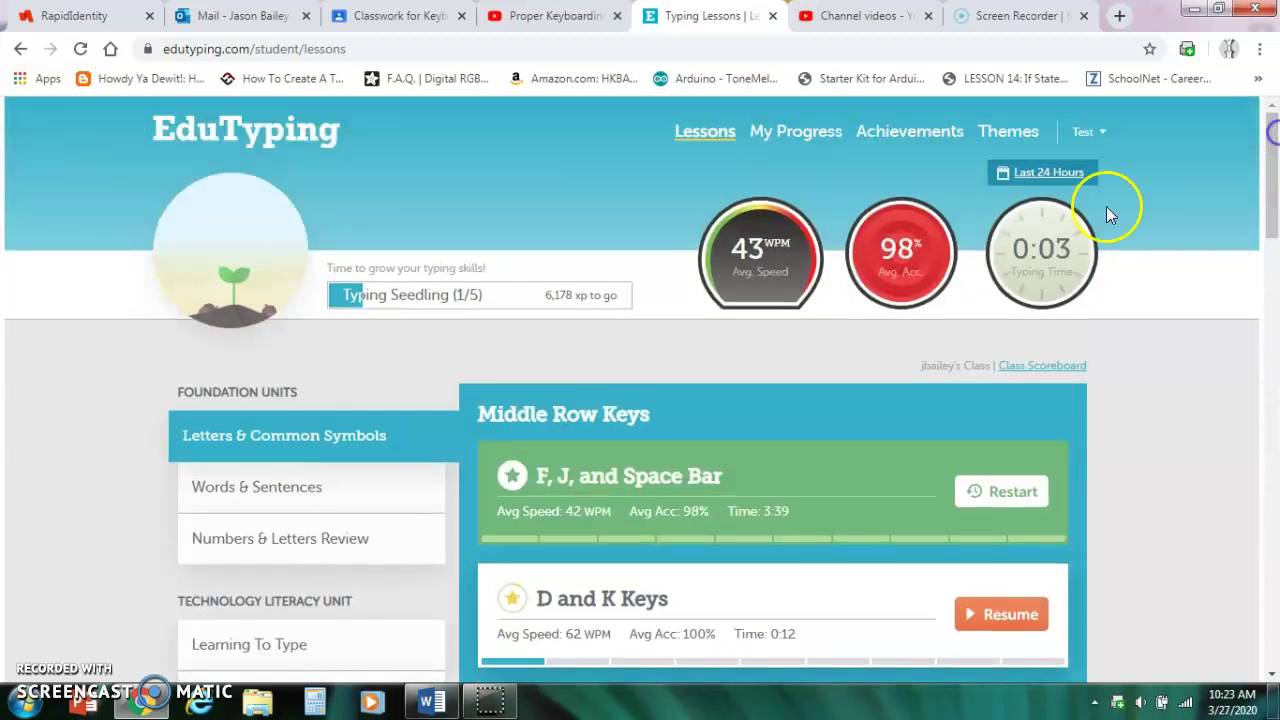
pyautogui.click(296, 486)
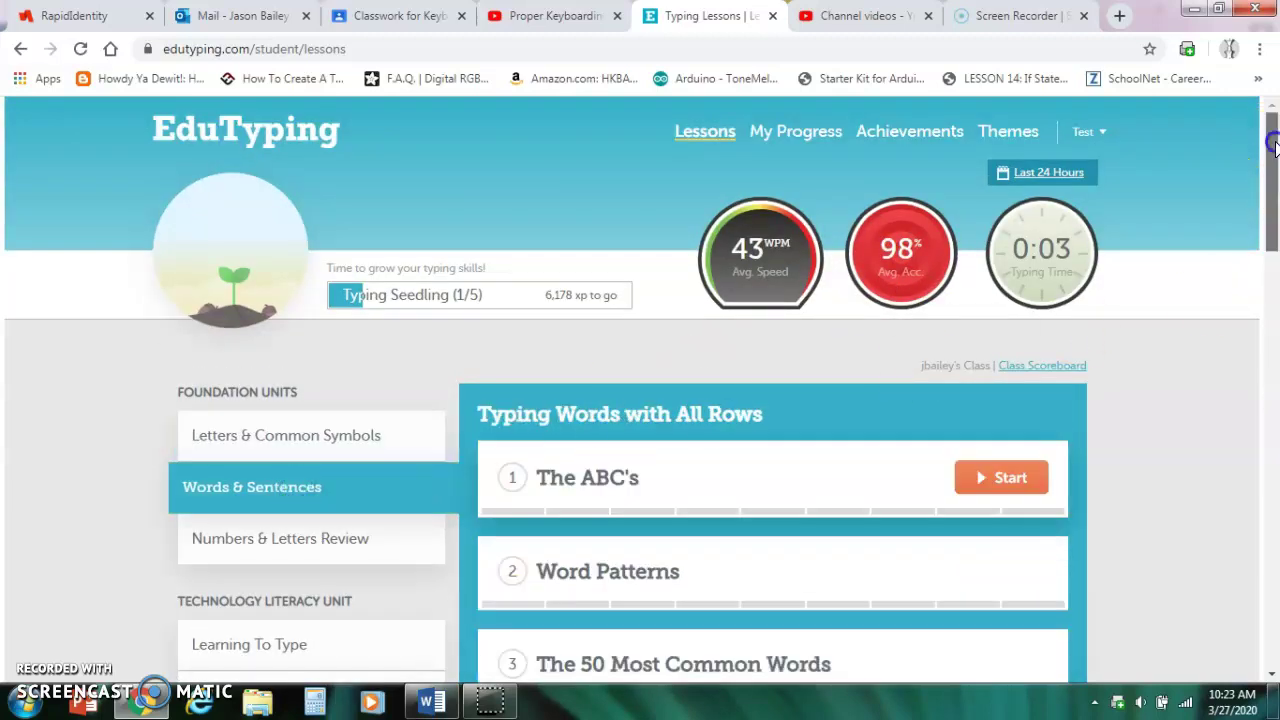
pyautogui.moveTo(1276, 145); pyautogui.dragTo(1274, 430)
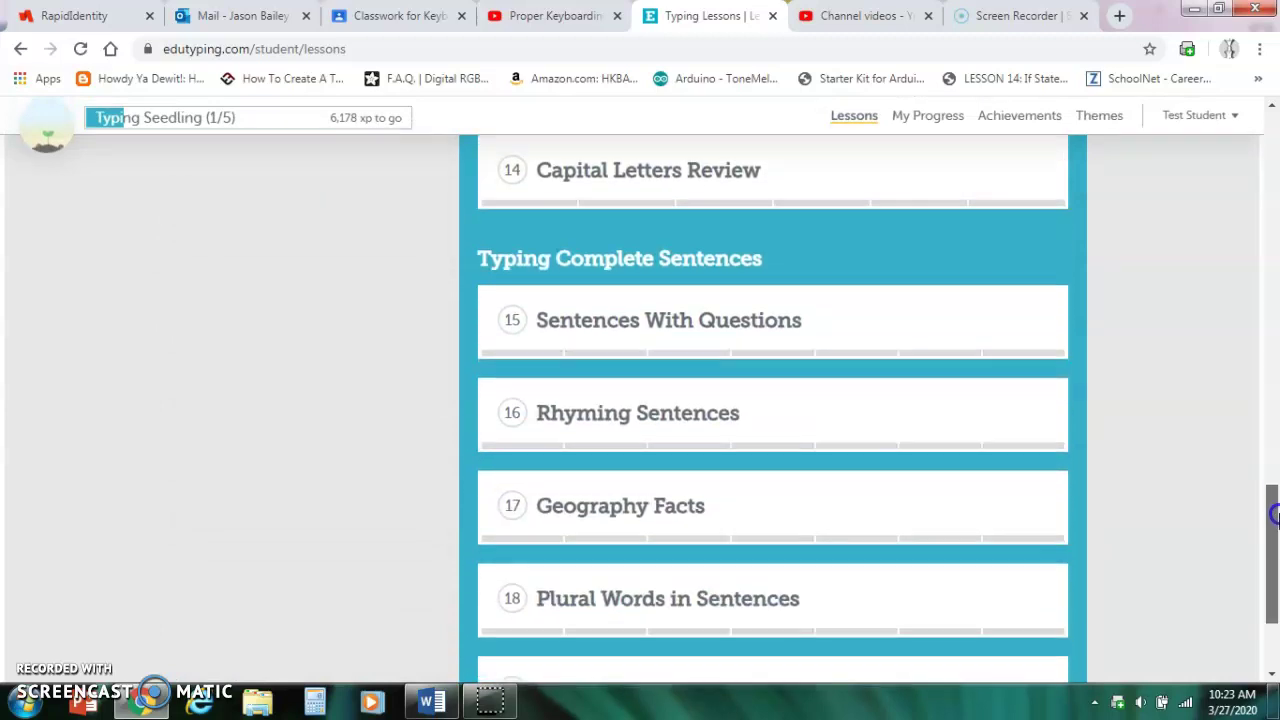
pyautogui.moveTo(1274, 515); pyautogui.dragTo(1272, 100)
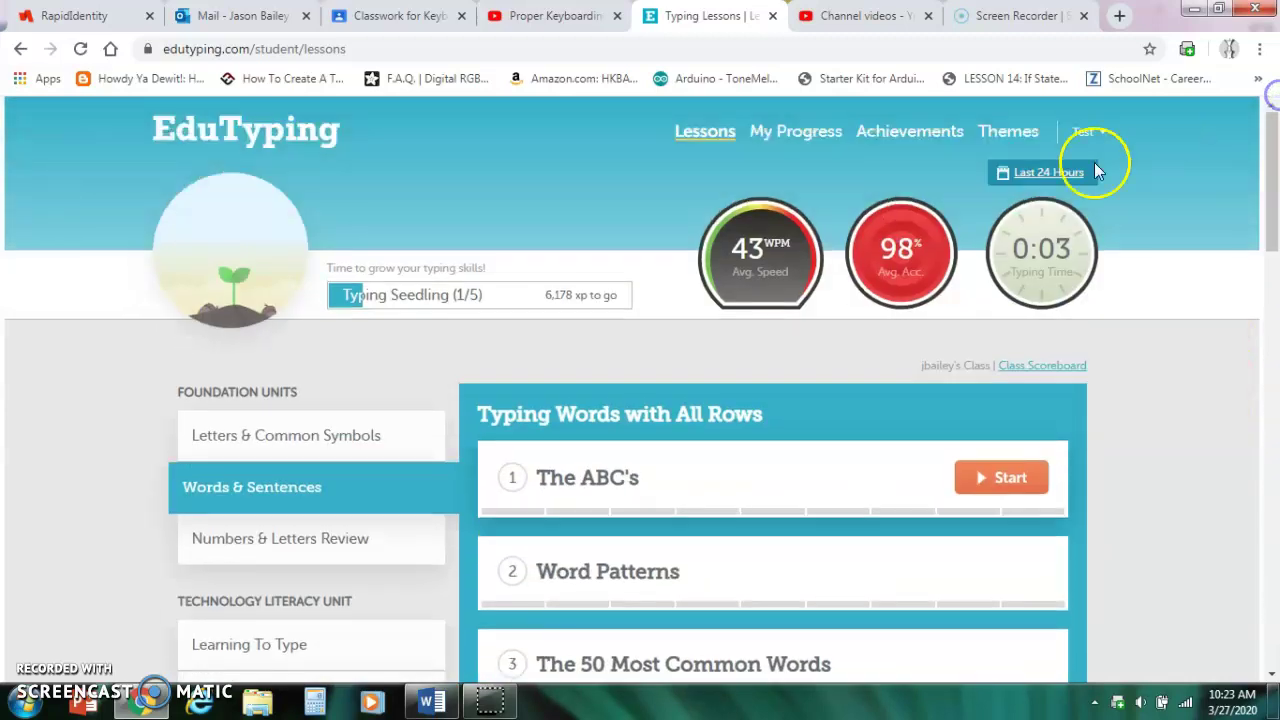
pyautogui.click(297, 540)
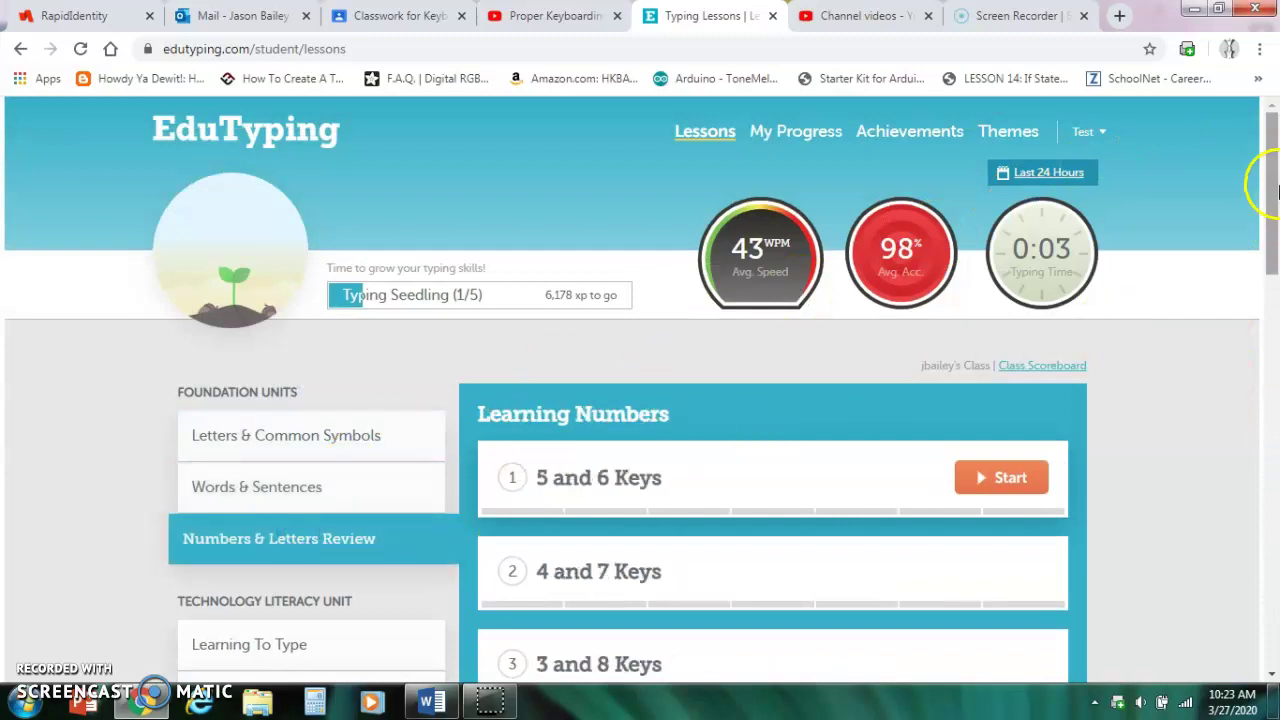
pyautogui.moveTo(1275, 185); pyautogui.dragTo(1275, 155)
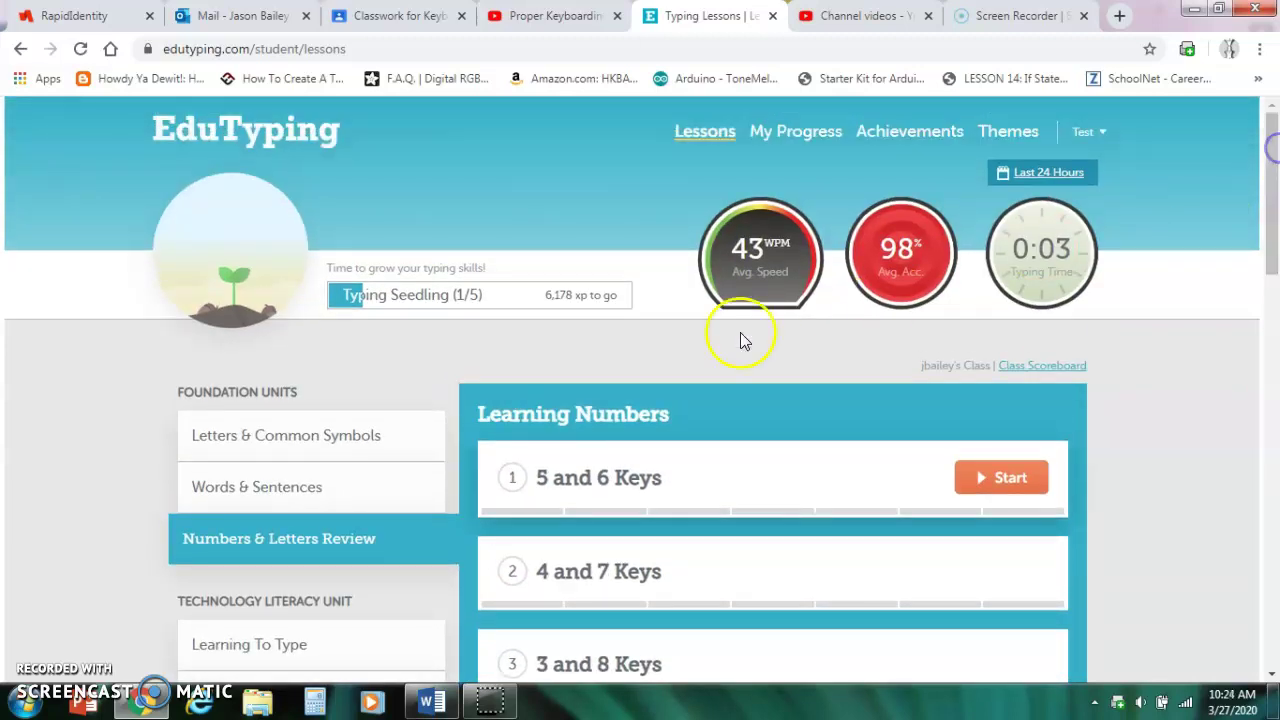
# Return to Letters & Common Symbols and resume the D and K Keys lesson at Learn D
pyautogui.click(285, 435)
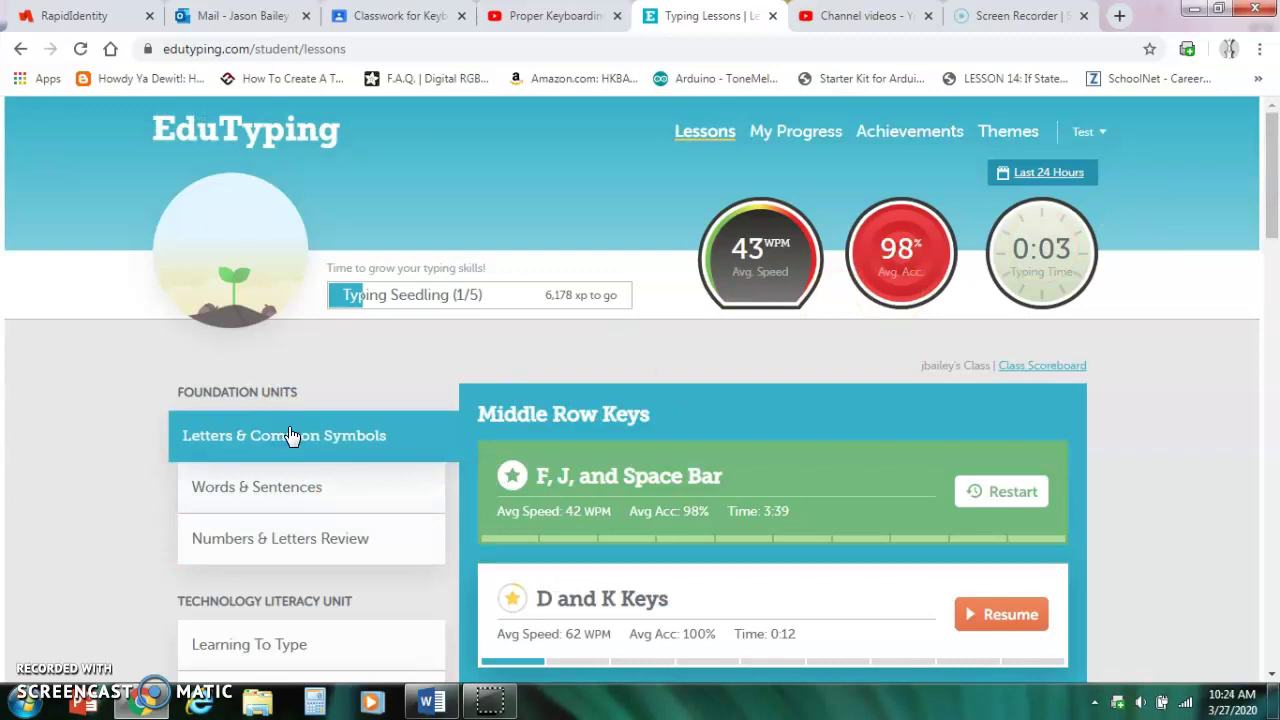
pyautogui.moveTo(1275, 166); pyautogui.dragTo(1271, 218)
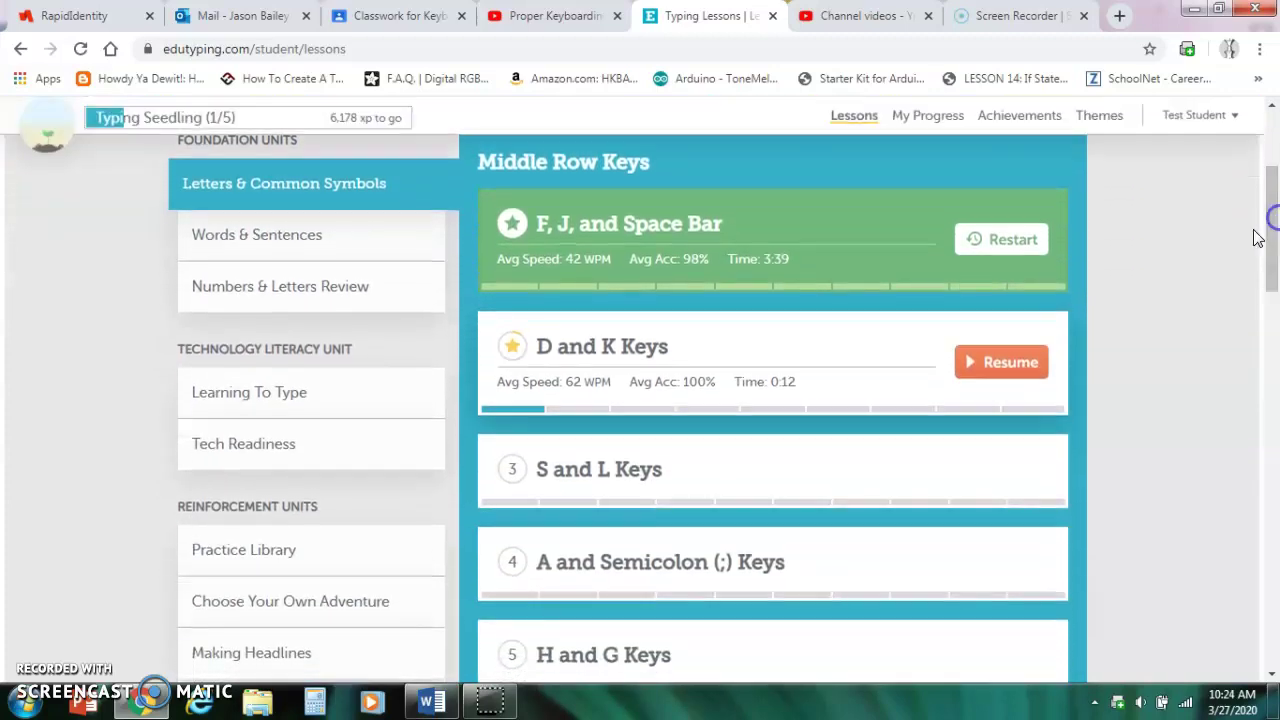
pyautogui.click(999, 368)
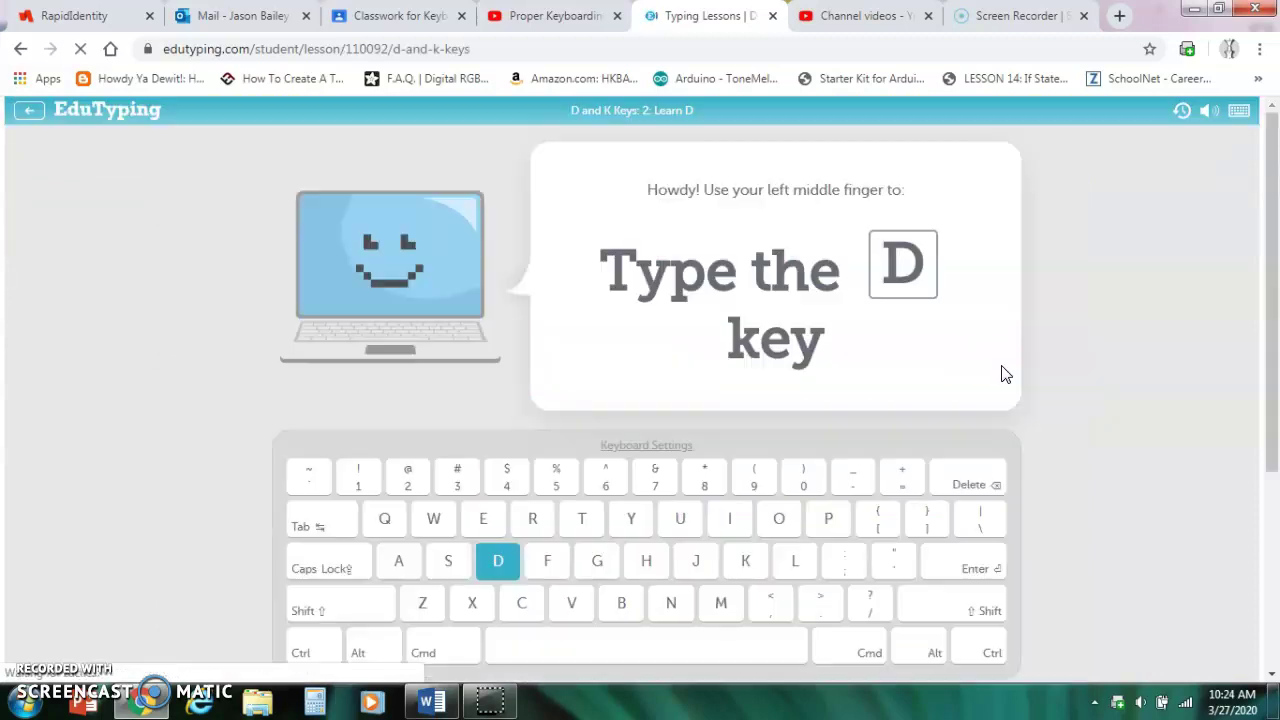
pyautogui.moveTo(1268, 206); pyautogui.dragTo(1274, 233)
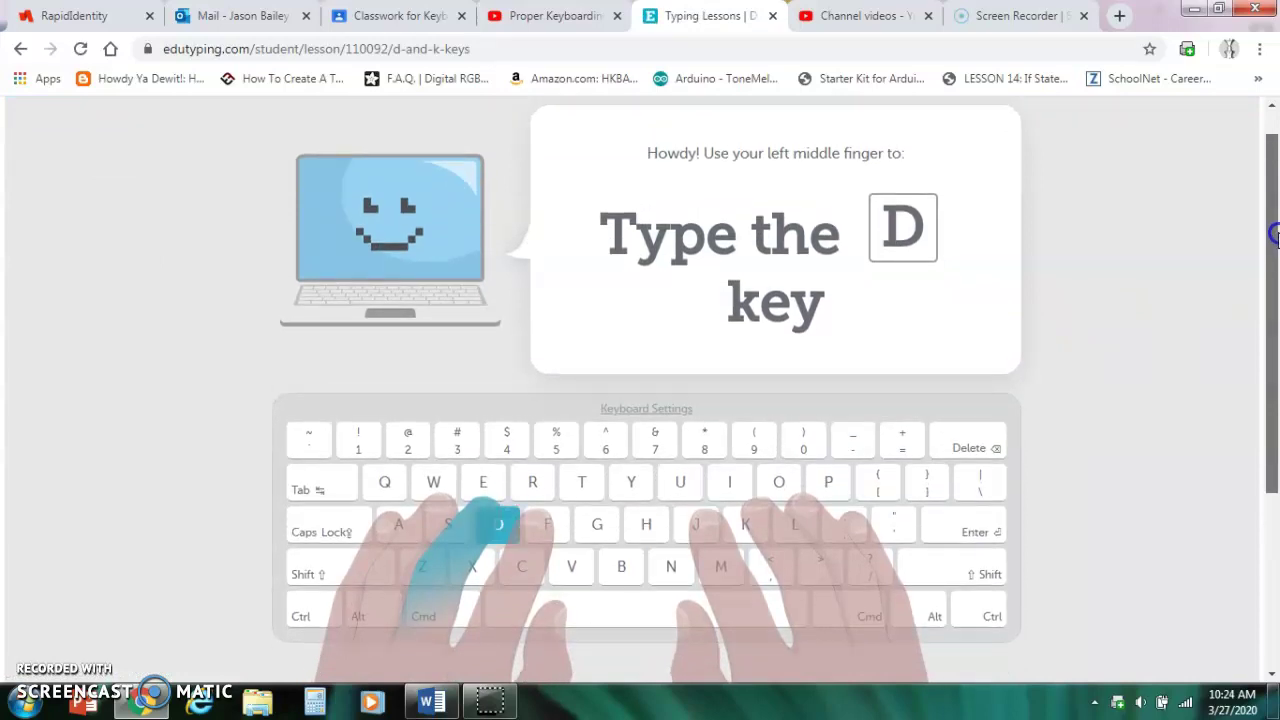
pyautogui.moveTo(1274, 234); pyautogui.dragTo(1274, 258)
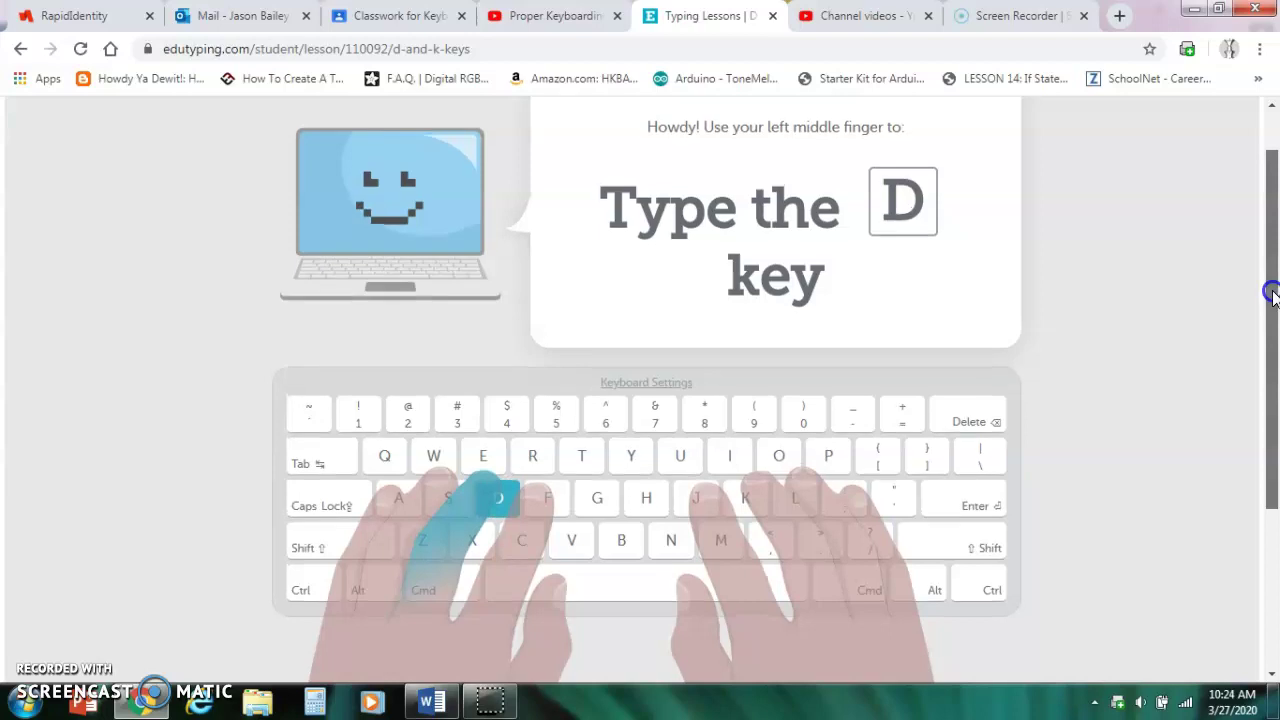
pyautogui.moveTo(1275, 300); pyautogui.dragTo(1277, 245)
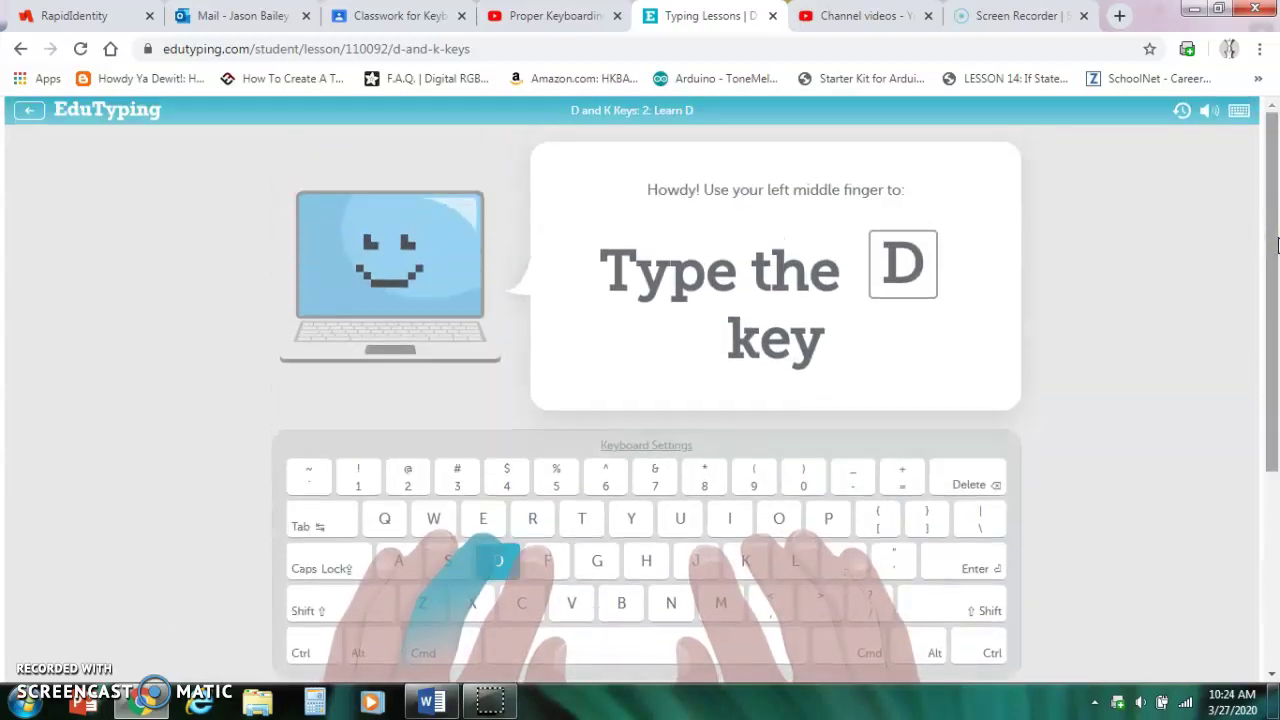
# Find the D key, type the eight-letter d drill, and continue to Learn K
pyautogui.press('d')
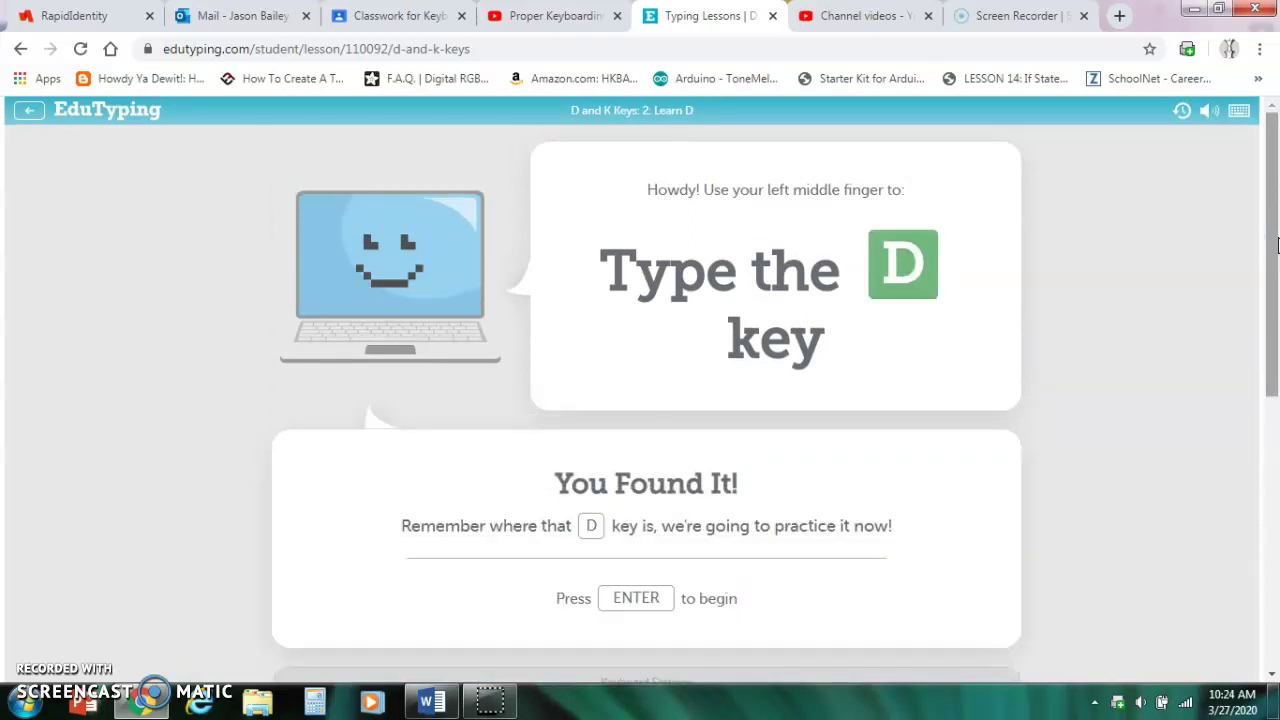
pyautogui.press('Return')
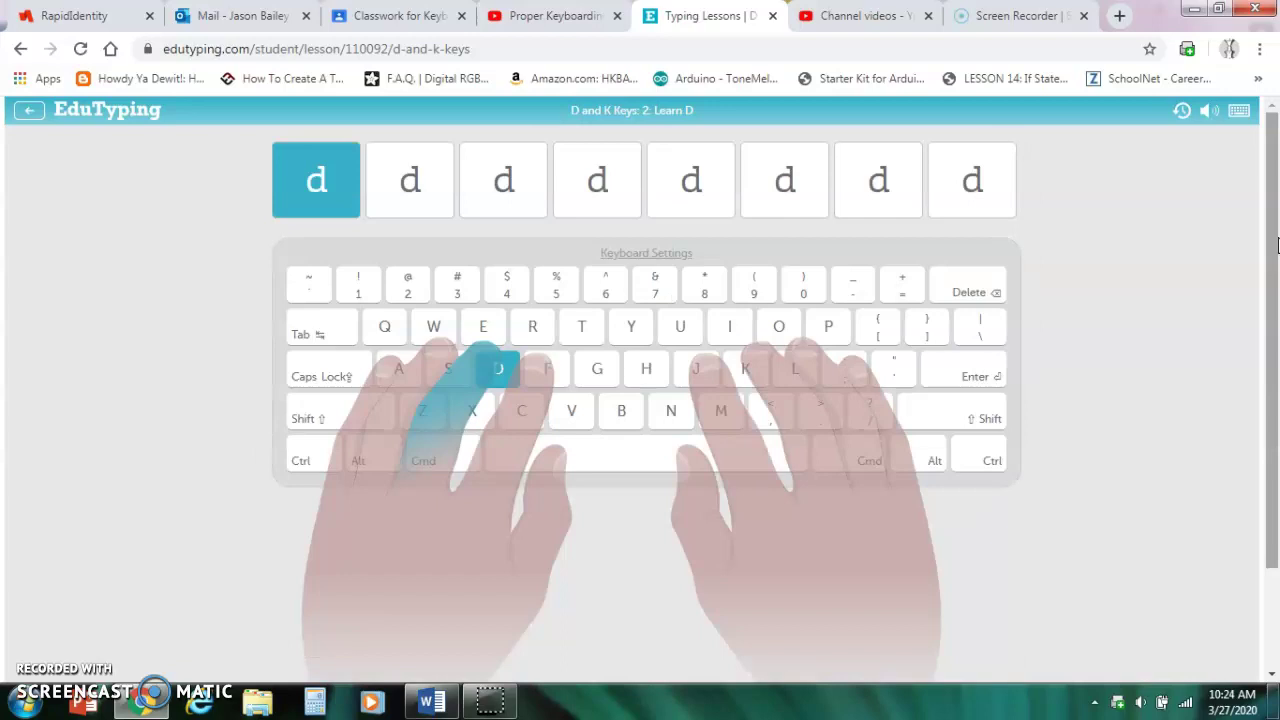
pyautogui.write('dd')
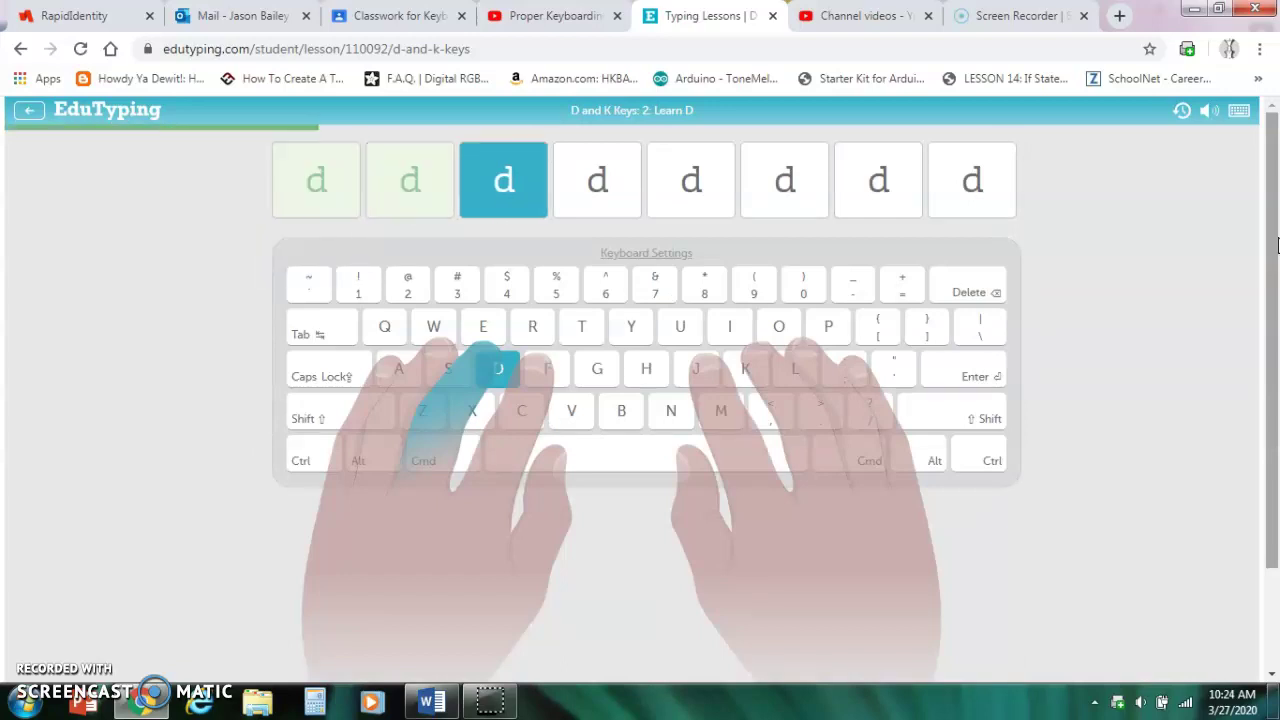
pyautogui.write('ddddd')
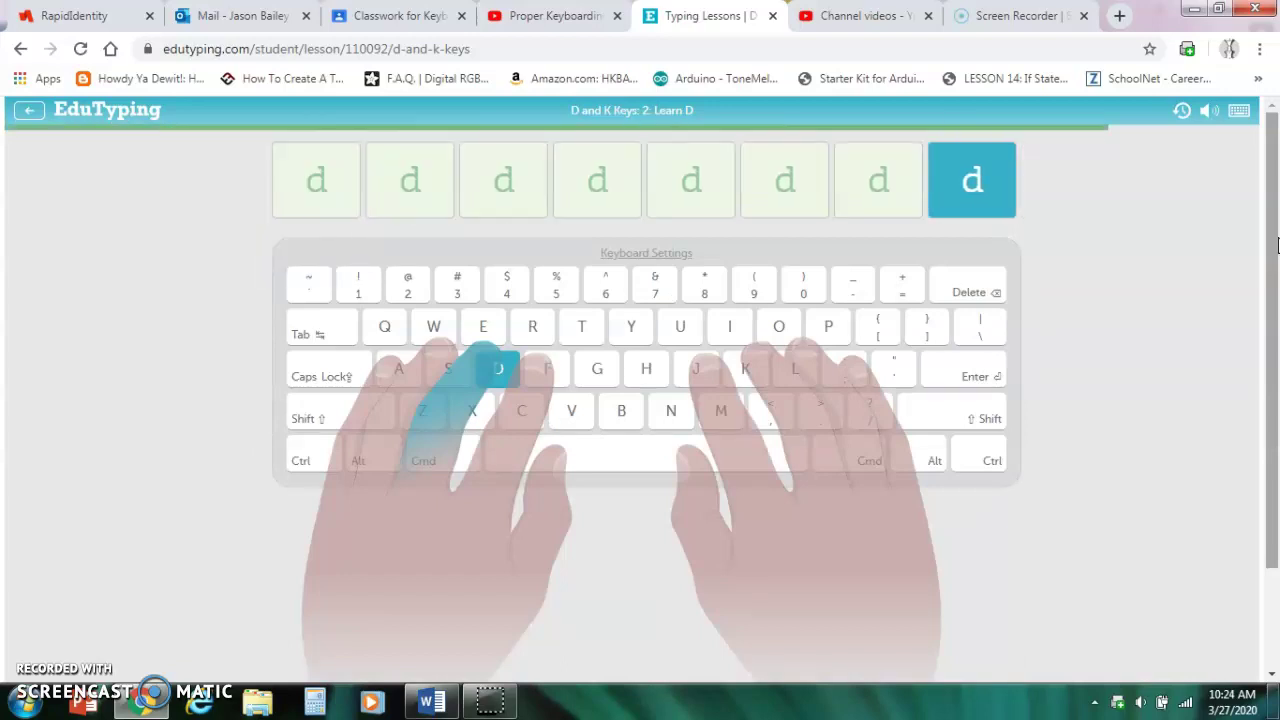
pyautogui.write('d')
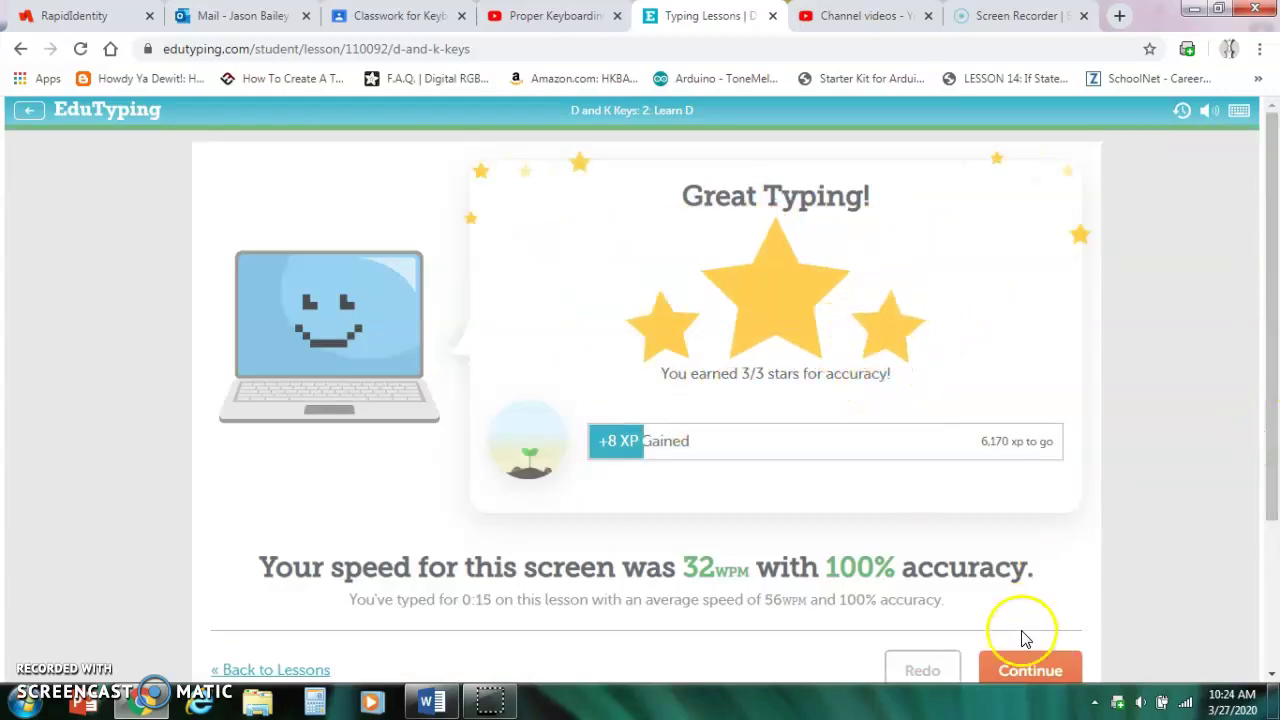
pyautogui.click(1024, 664)
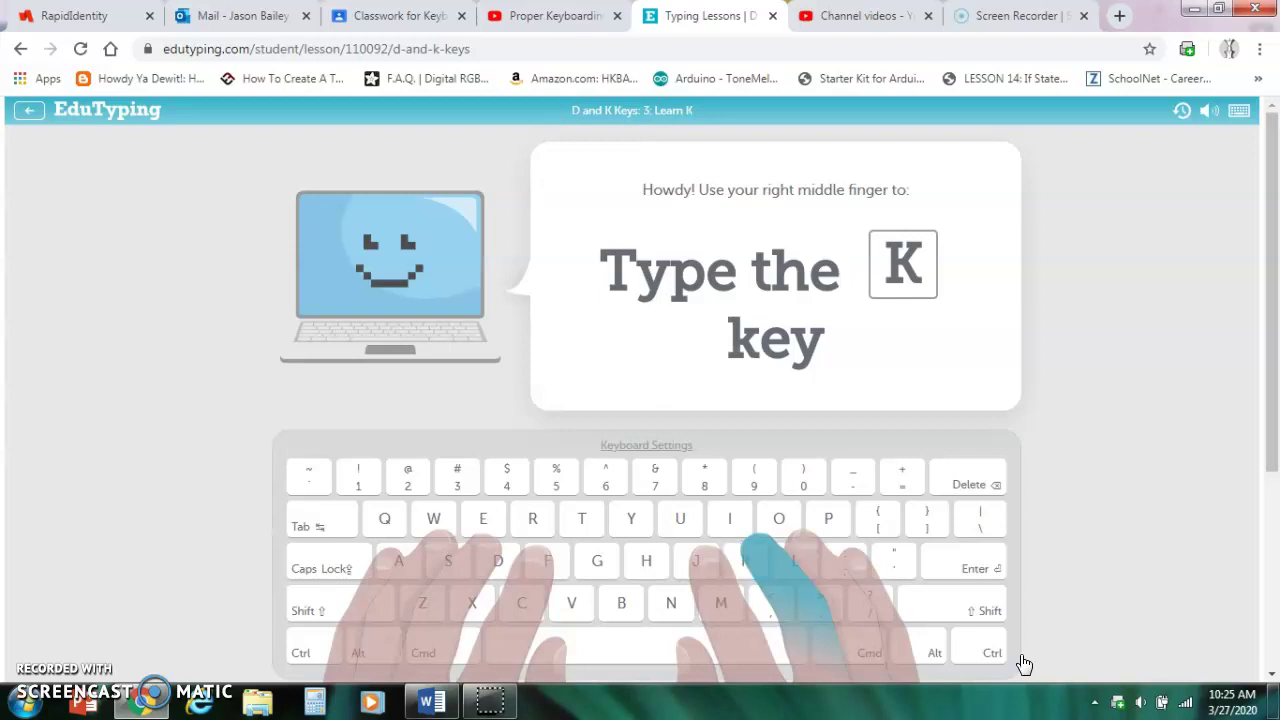
# Find the K key, type 'kkkkkkkk' at 100% accuracy, and continue to the mixed exercise
pyautogui.press('k')
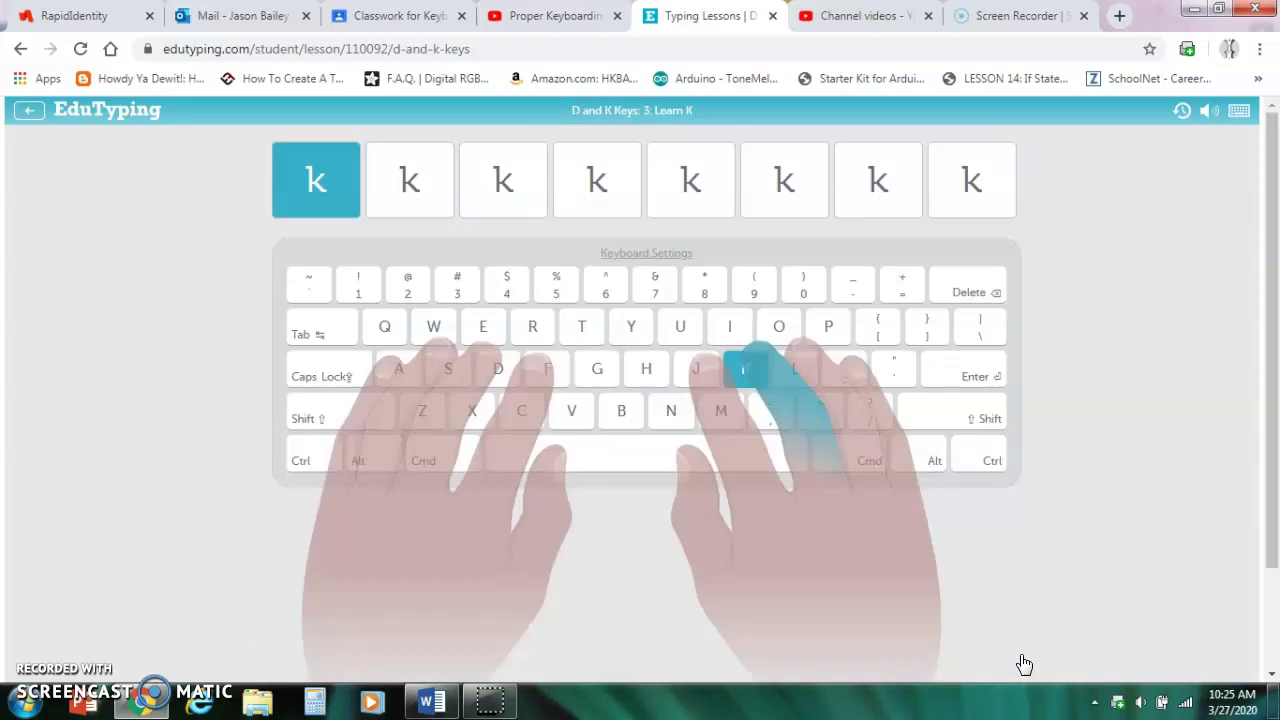
pyautogui.write('kkkkkkk')
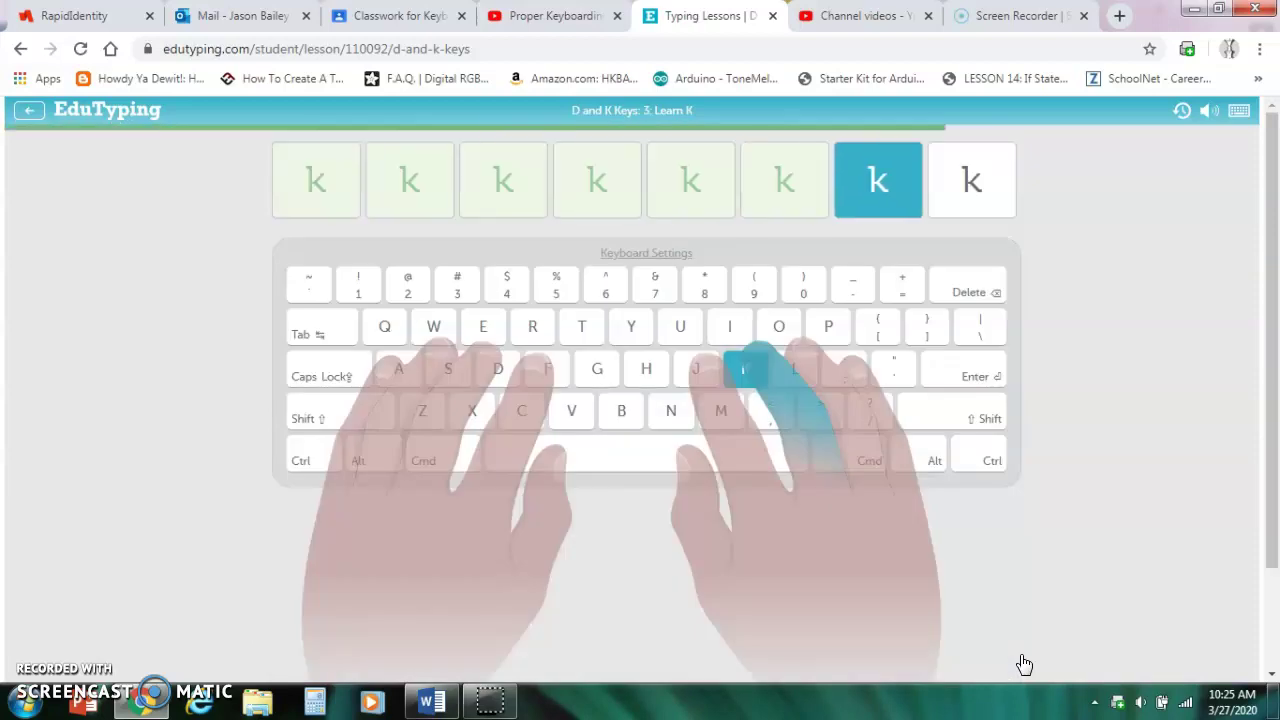
pyautogui.write('k')
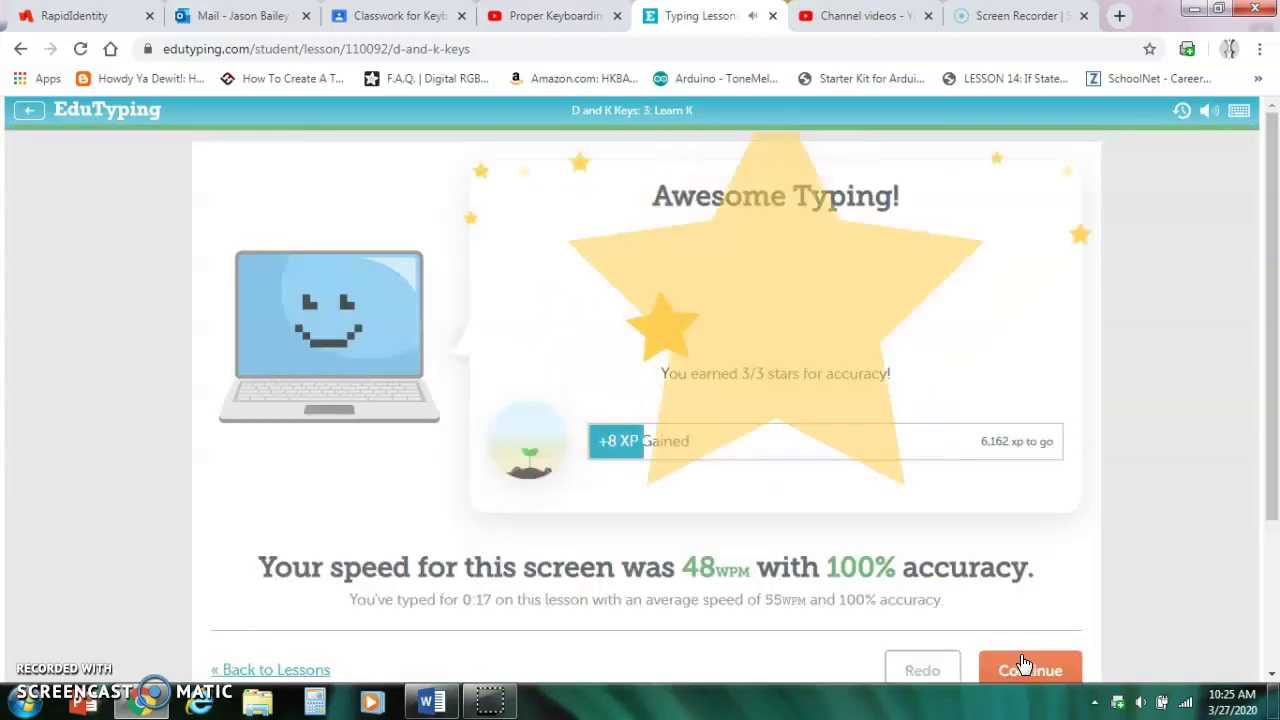
pyautogui.click(1024, 663)
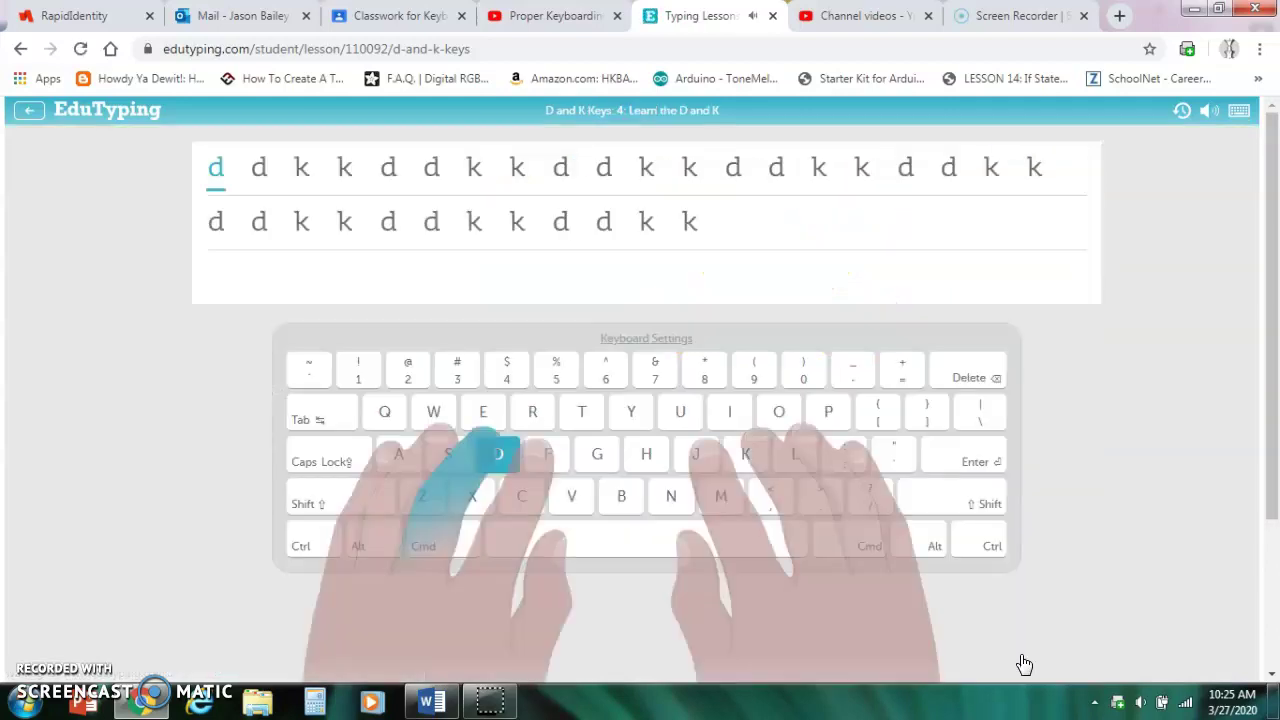
# Type the mixed line 'd d k k d d k k d d k k'
pyautogui.write('d')
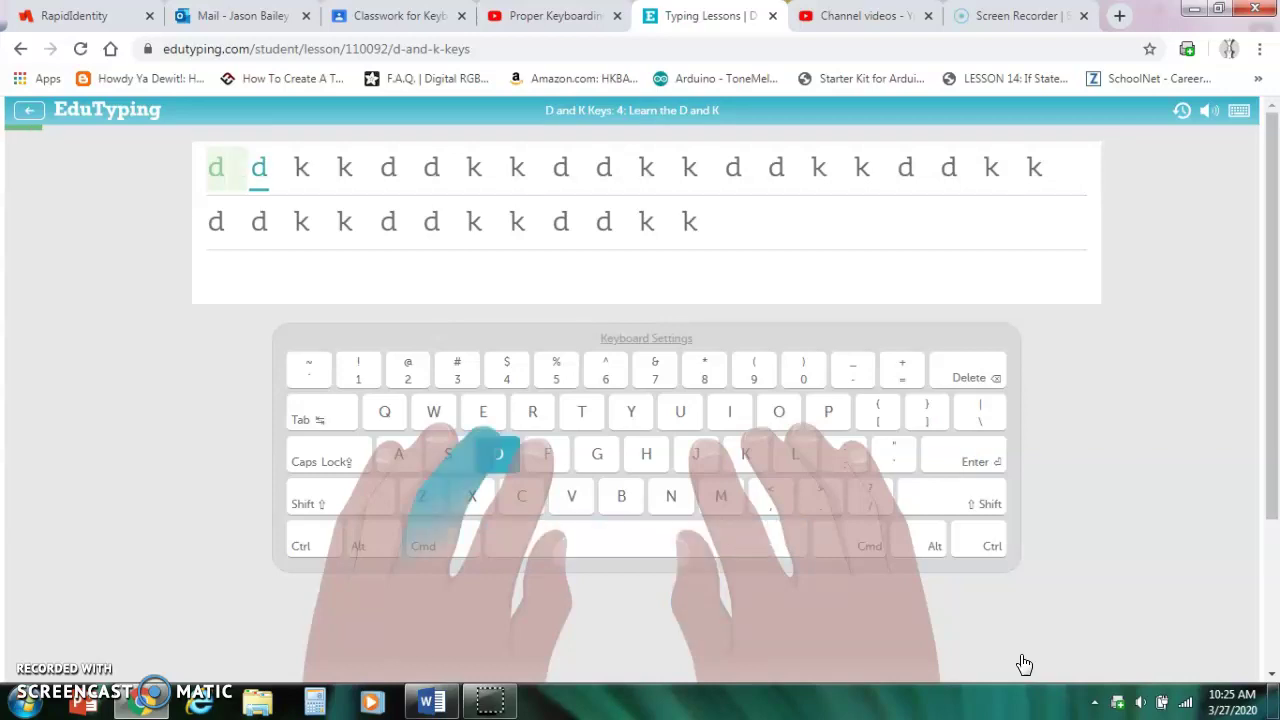
pyautogui.write('d')
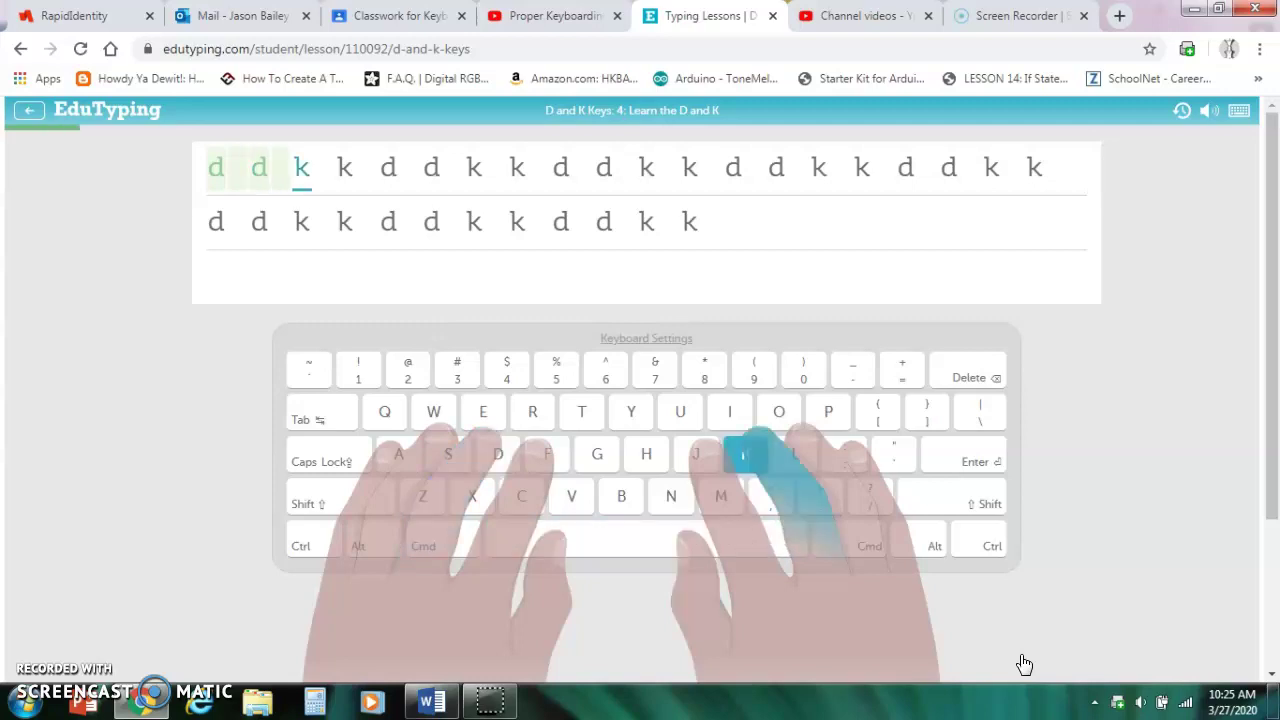
pyautogui.write(' k k ')
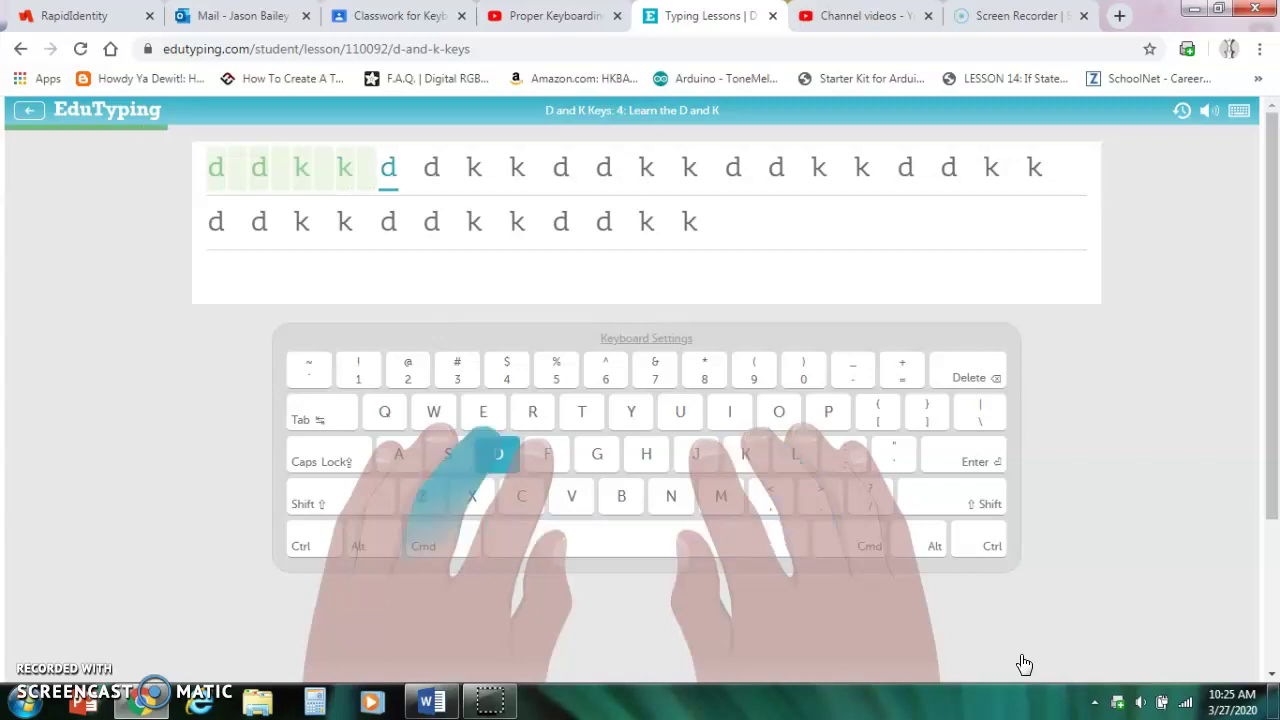
pyautogui.write('d d ')
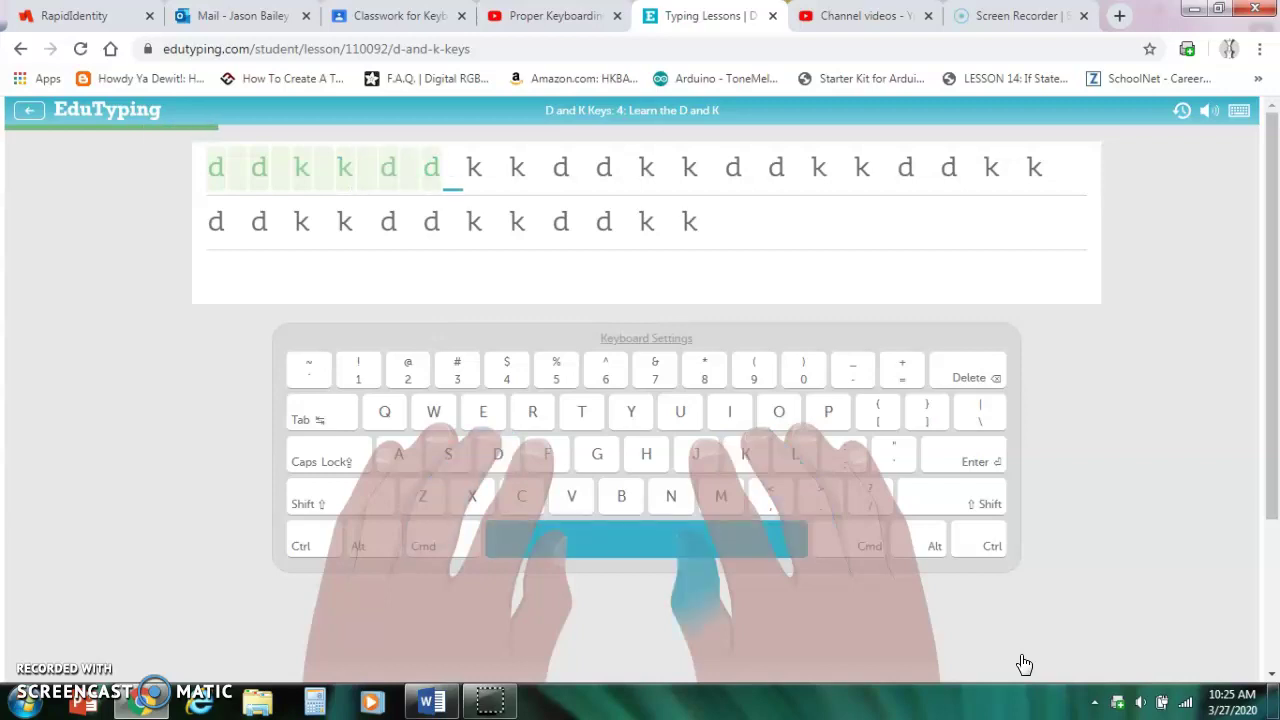
pyautogui.write('k k d d')
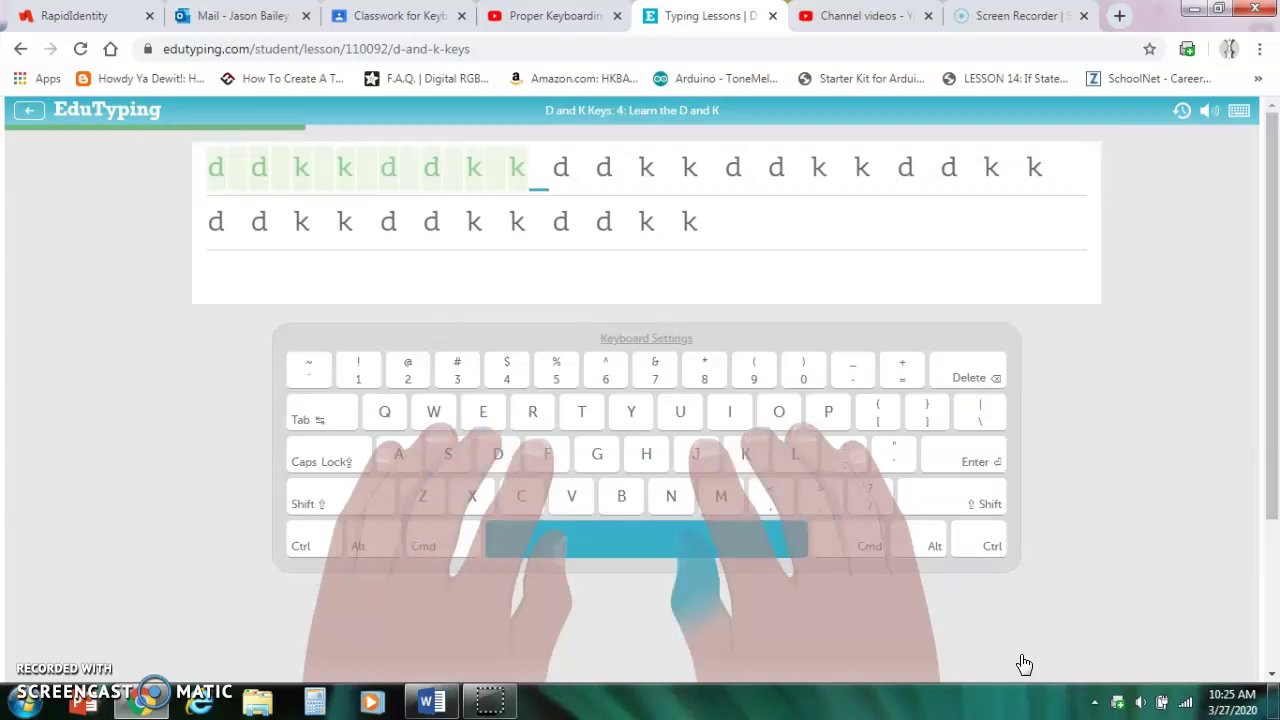
pyautogui.write(' k k')
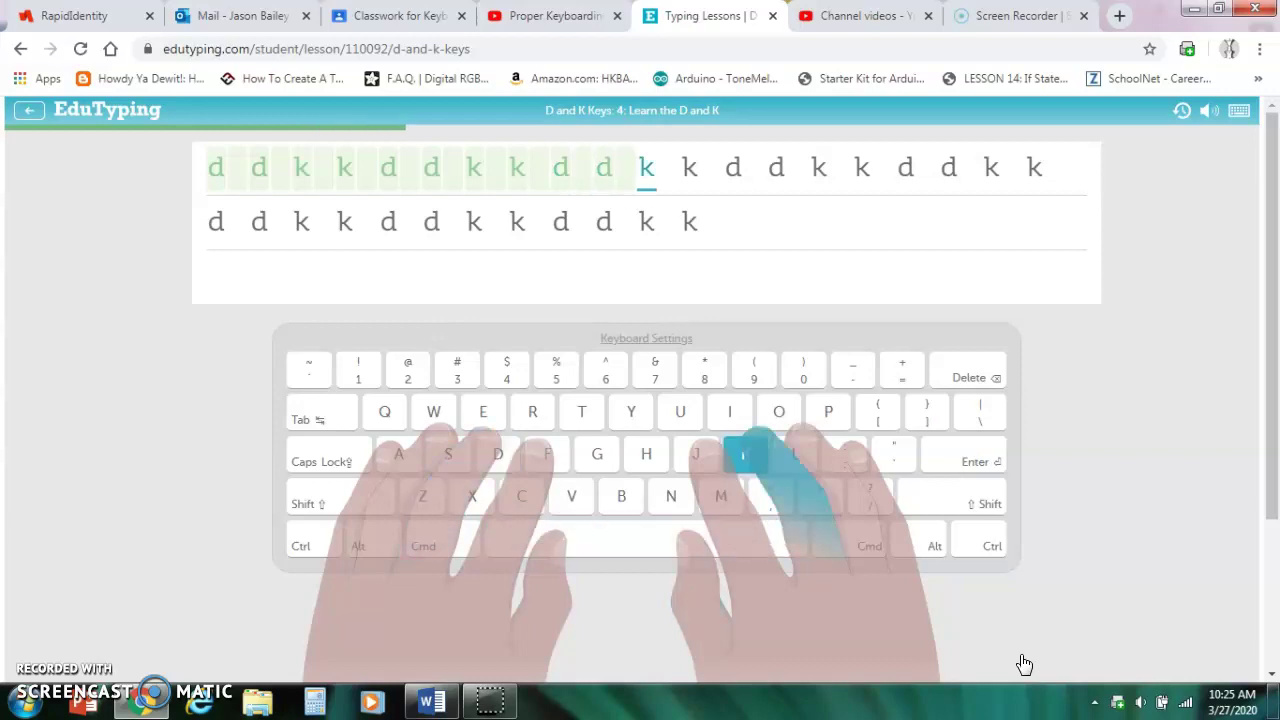